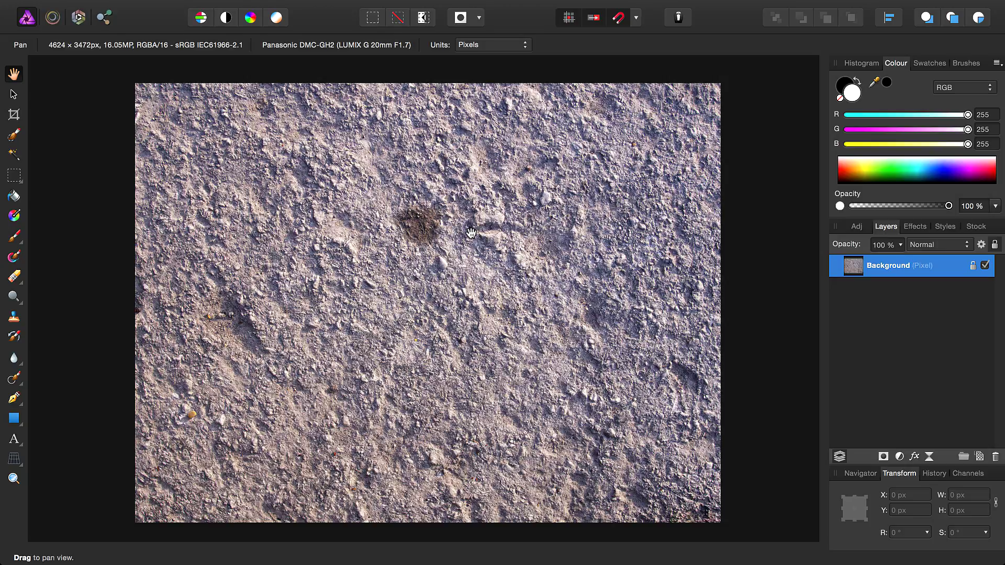
Set the Crop tool to a 1 : 1 ratio and shrink the crop frame to fit inside the gravel photo.
click(14, 115)
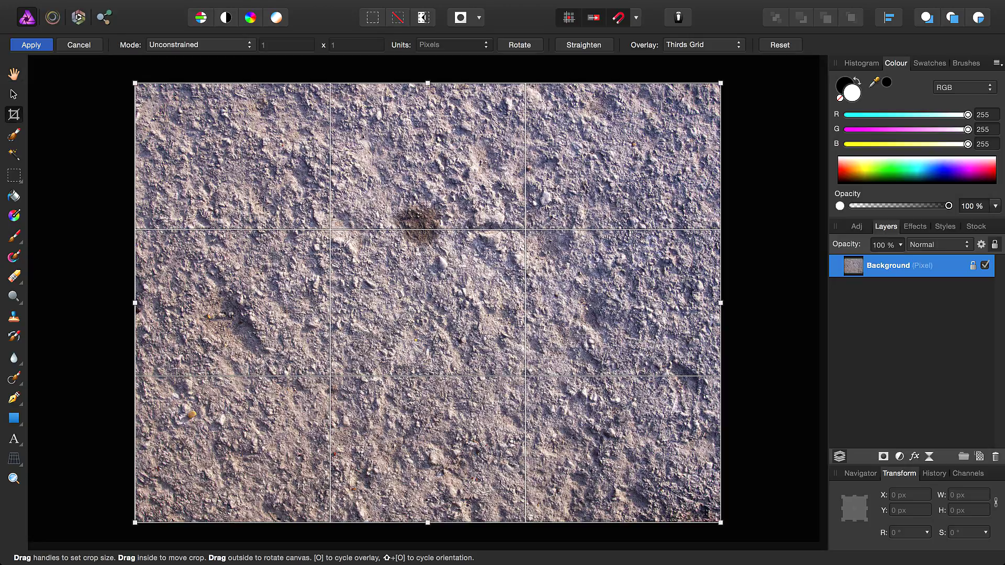
click(172, 48)
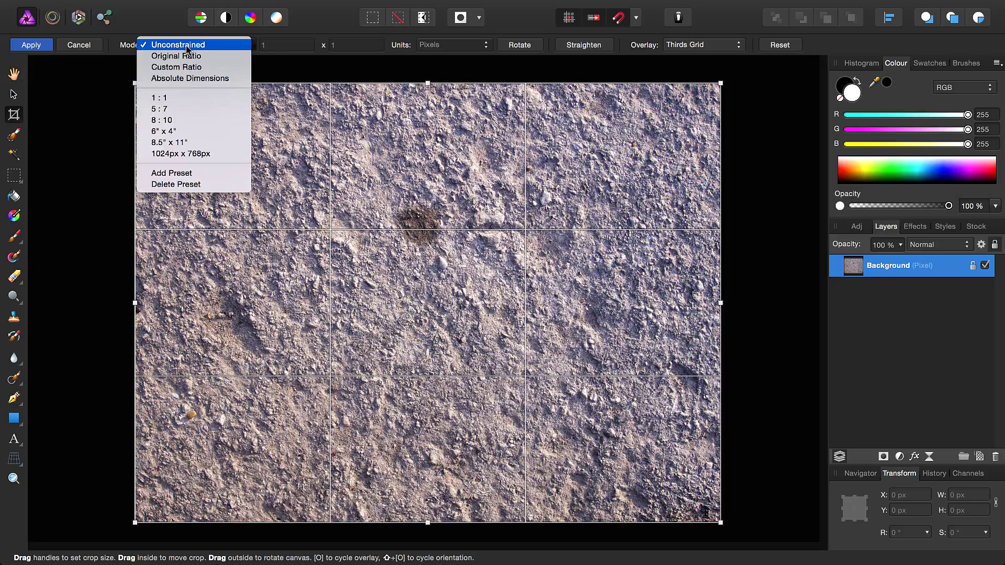
click(206, 98)
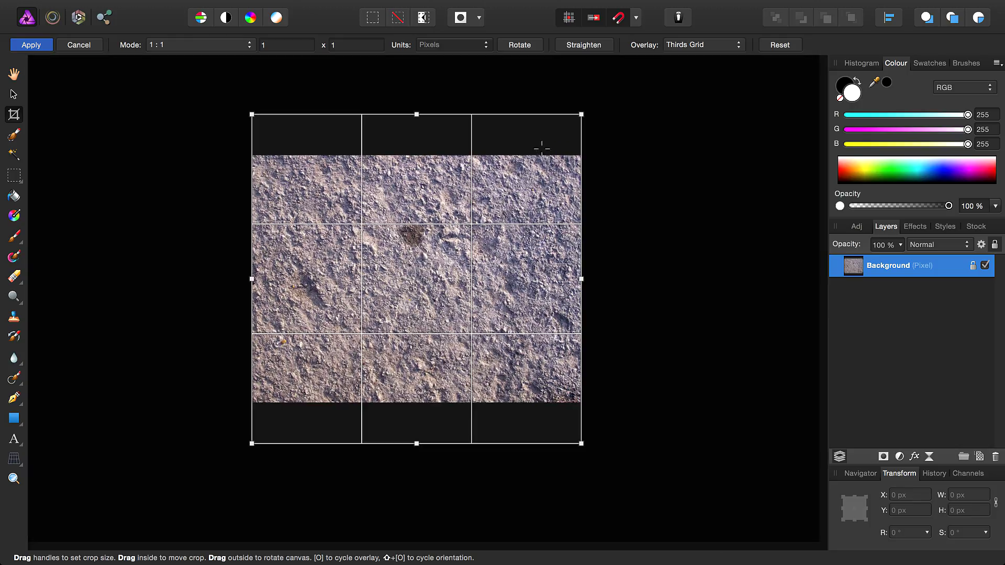
drag(581, 116, 539, 156)
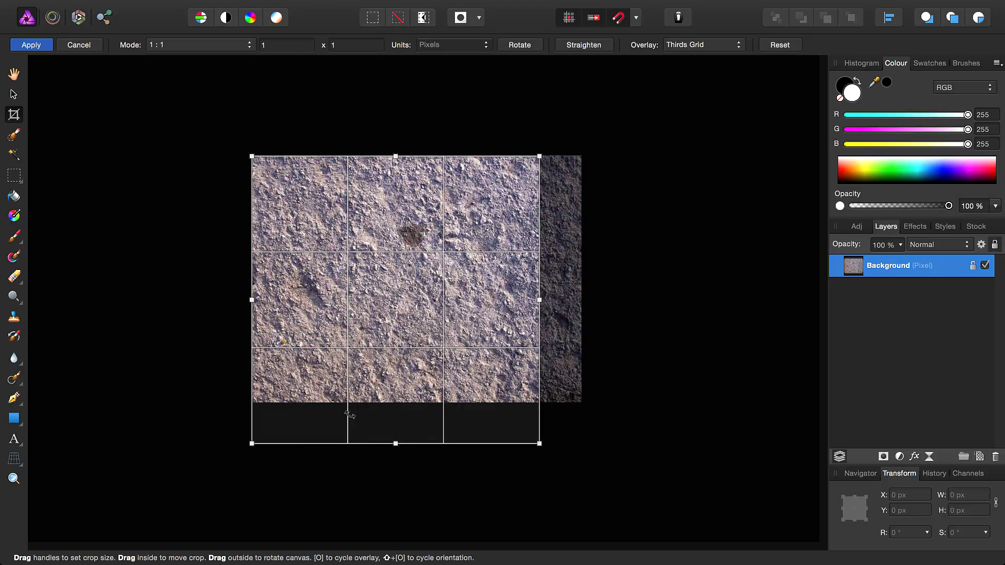
drag(250, 444, 295, 401)
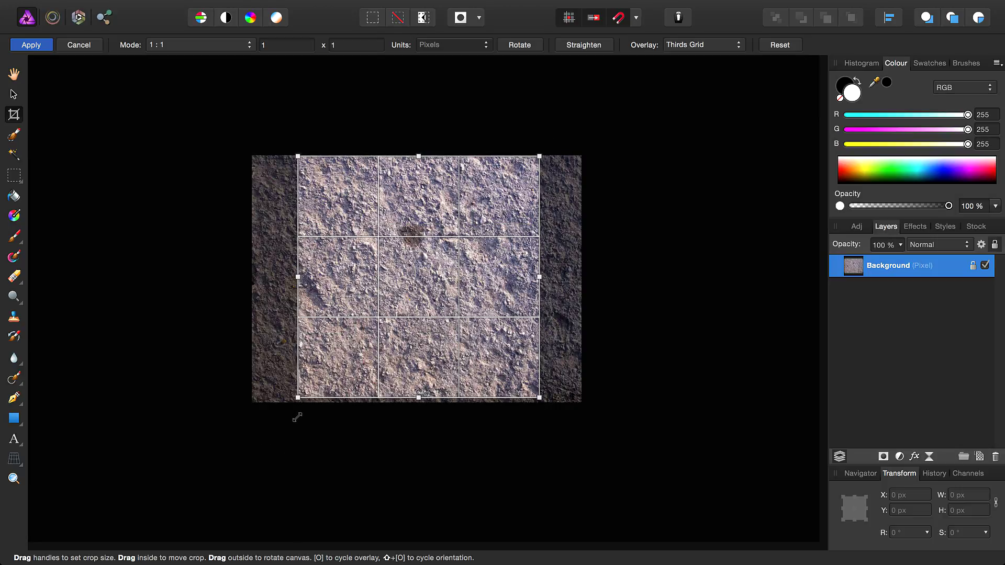
Reposition the square crop frame over the gravel area and apply the crop at 3437 × 3437 px.
scroll(300, 384, up, 3)
scroll(419, 372, up, 2)
scroll(419, 372, right, 2)
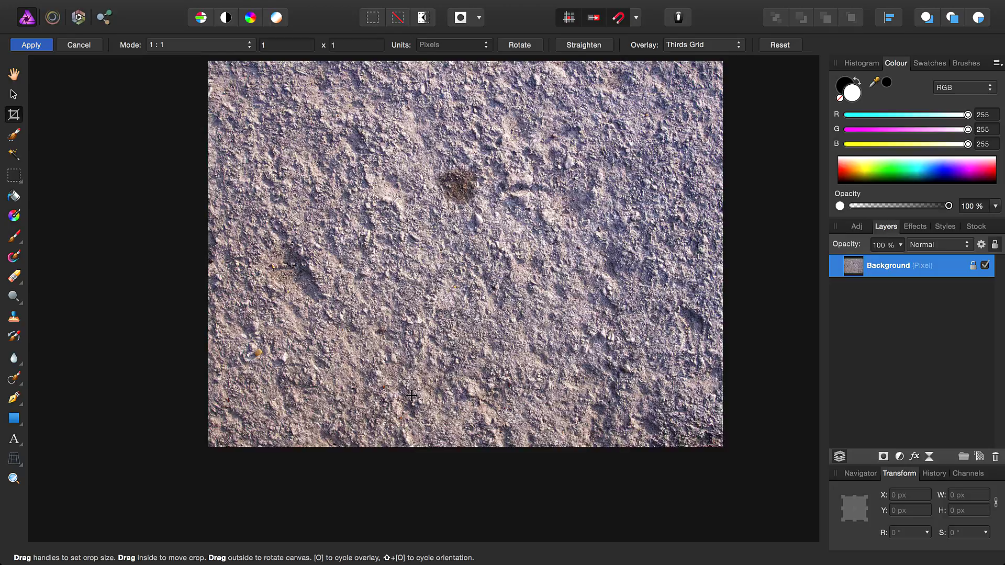
drag(497, 356, 439, 347)
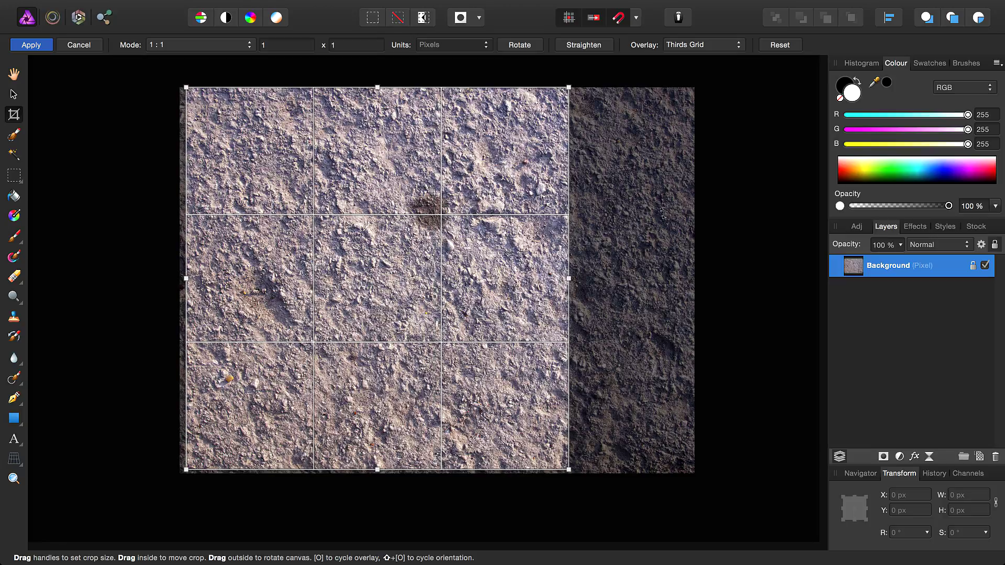
key(Return)
key(h)
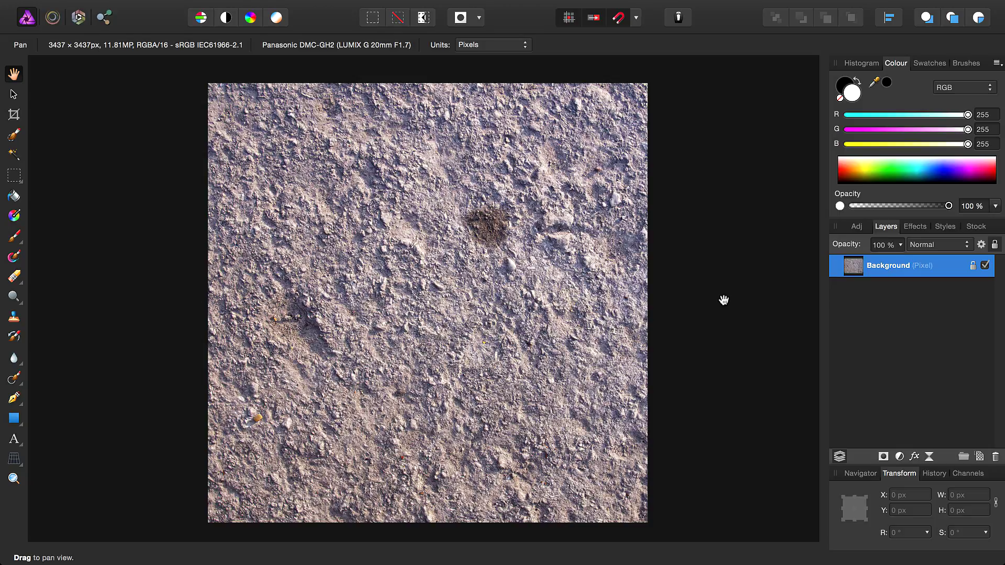
Flatten the cropped document into a single pixel layer.
mouse_move(363, 3)
click(235, 7)
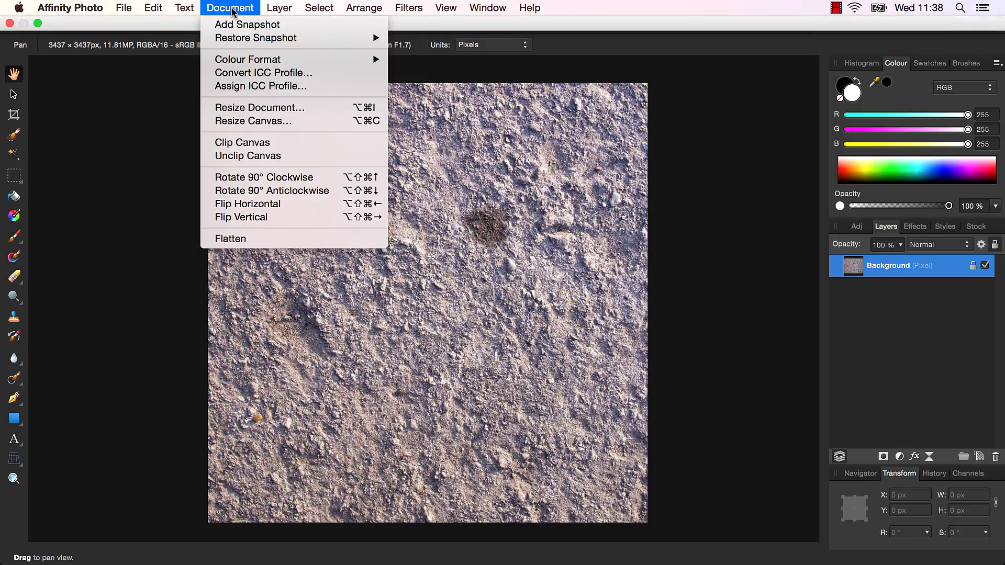
click(261, 239)
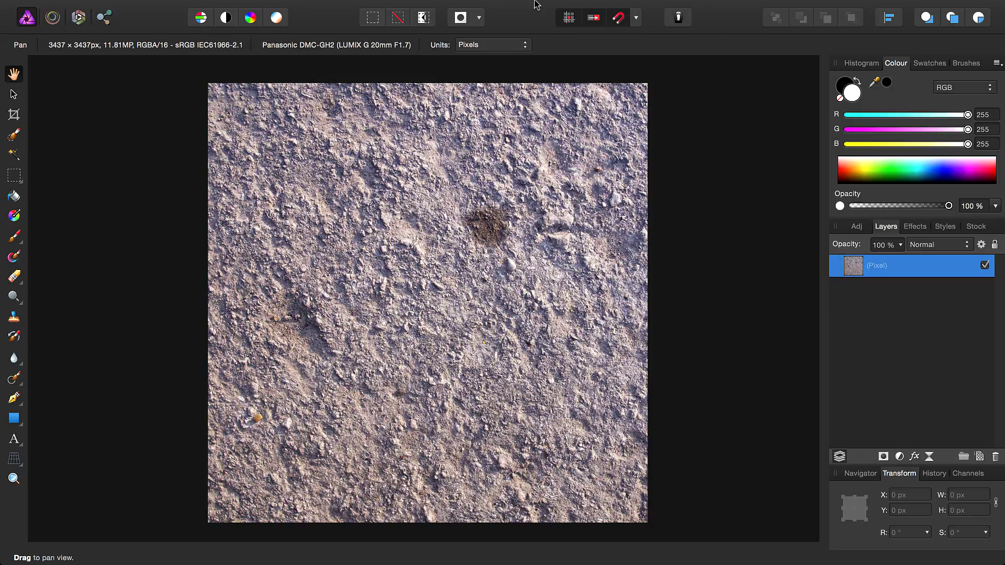
Apply the Affine distort filter with Offset X 50 % and Offset Y 50 % in Wrap extend mode.
mouse_move(535, 3)
click(419, 7)
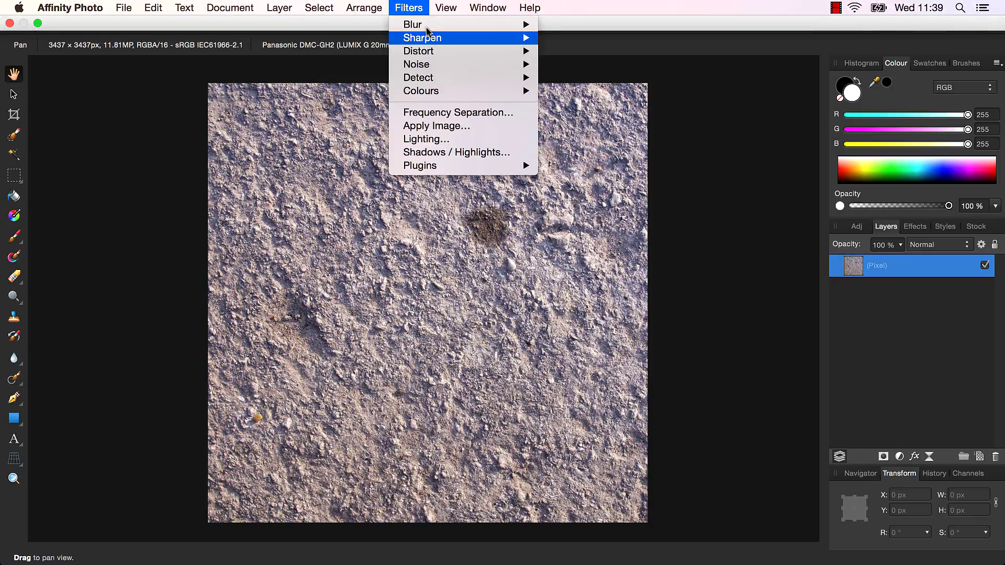
mouse_move(427, 51)
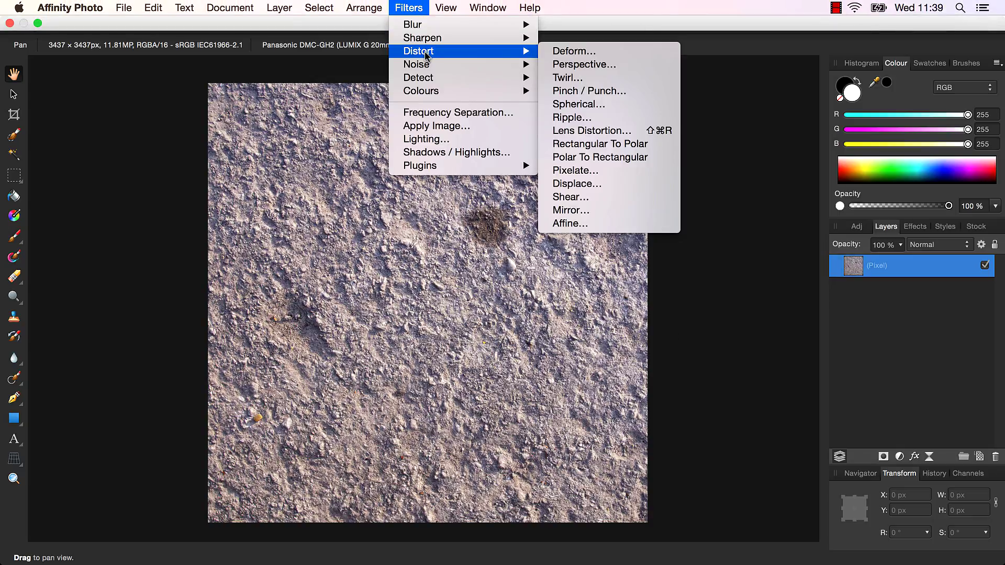
click(573, 224)
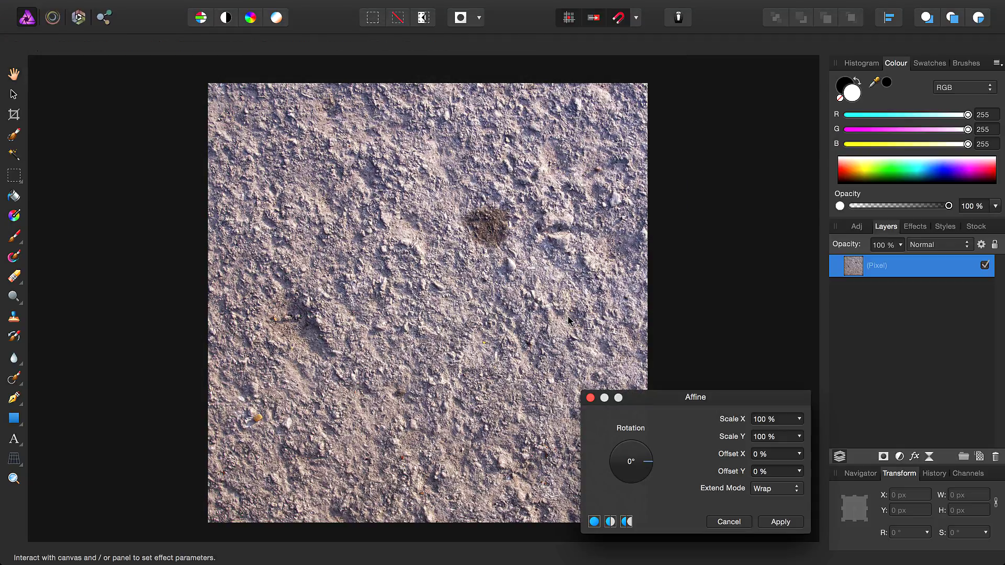
click(765, 454)
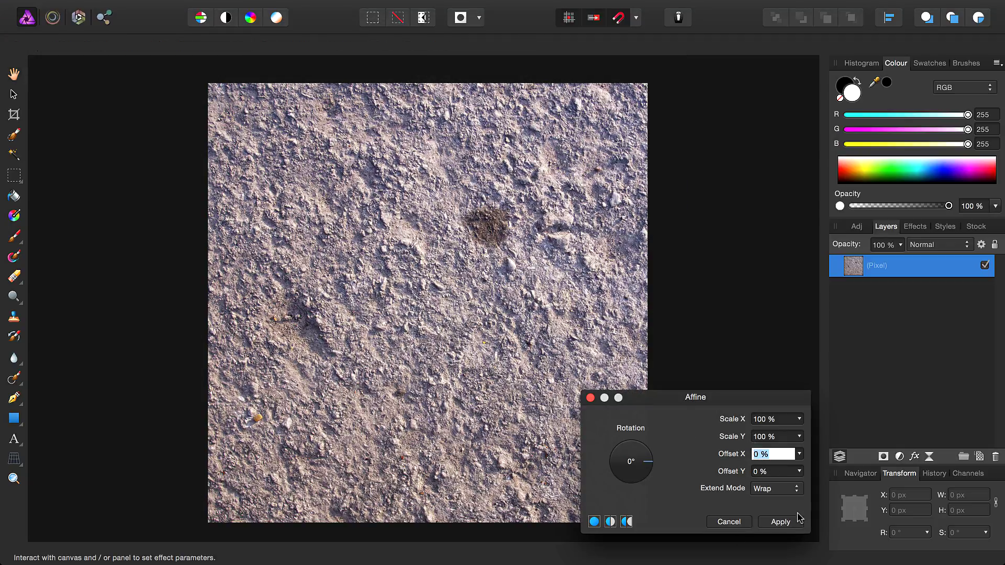
text(50)
click(765, 472)
text(50)
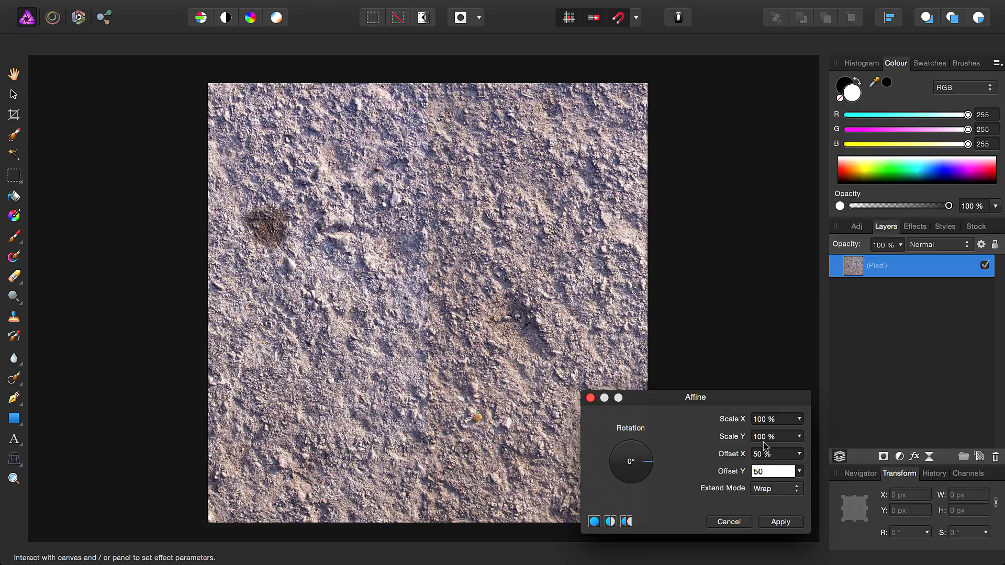
key(Tab)
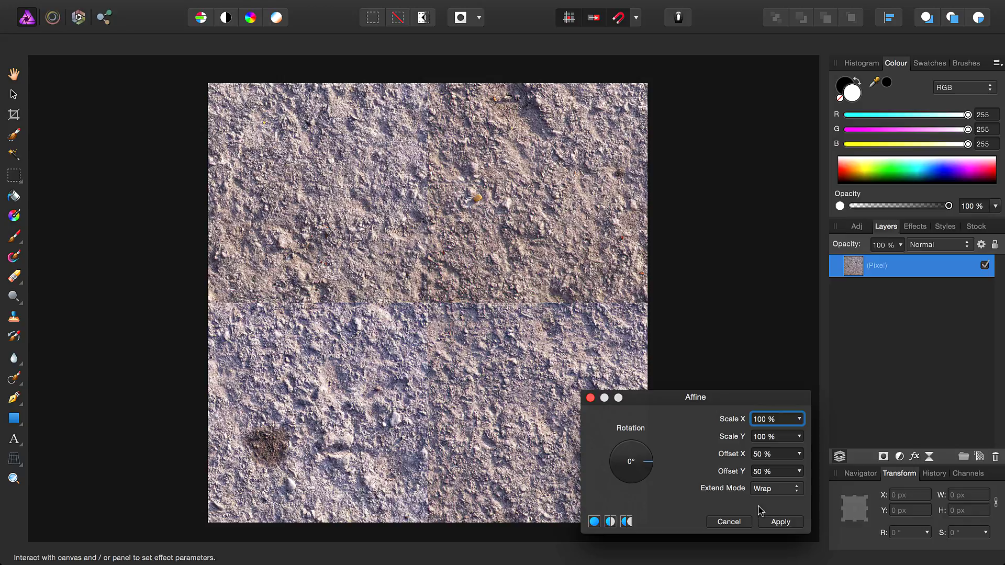
click(777, 521)
Activate the Clone Brush with a width of 297.8 px and a hardness of 0 %.
scroll(496, 291, up, 5)
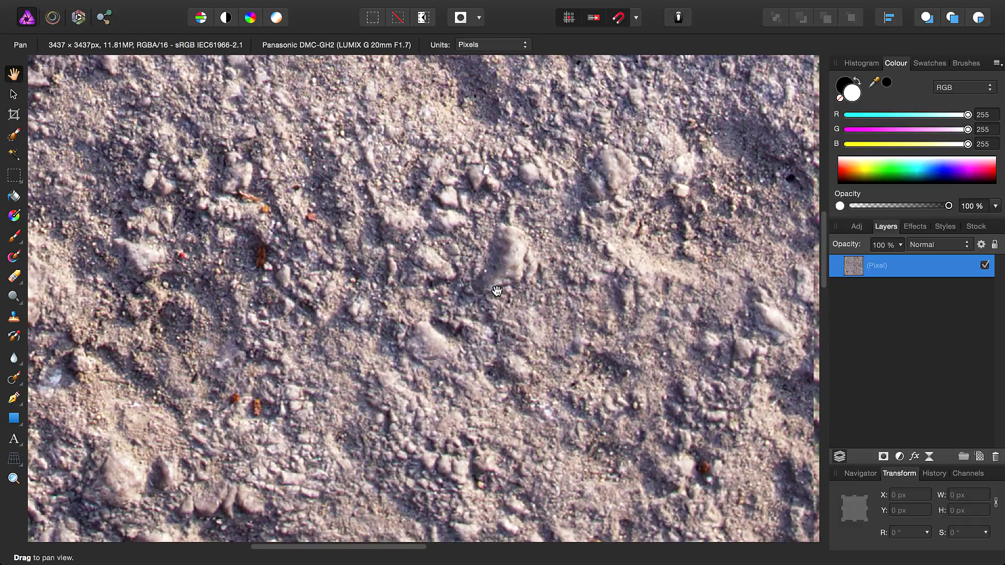
drag(496, 291, 443, 343)
scroll(518, 306, down, 5)
drag(548, 470, 250, 305)
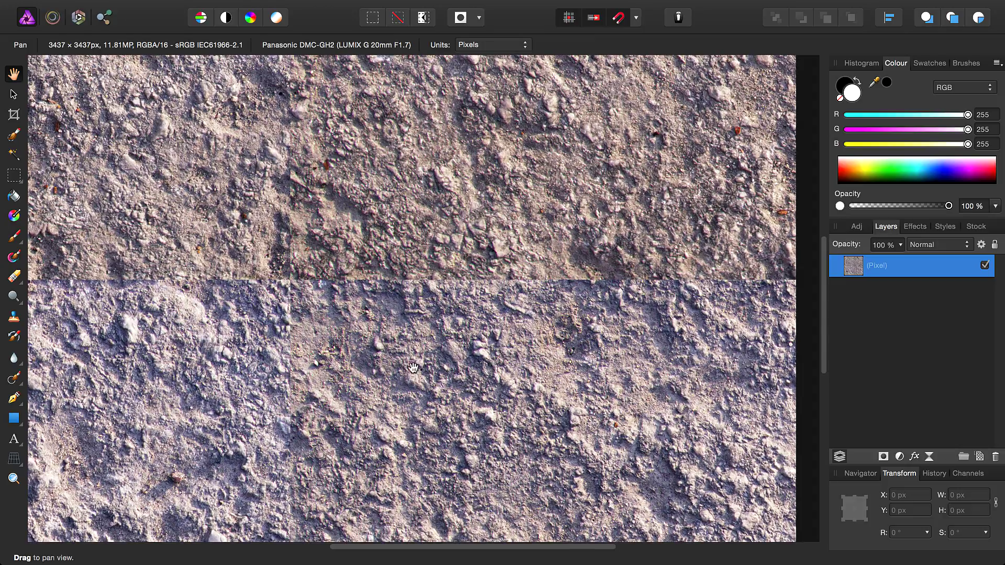
scroll(413, 368, left, 5)
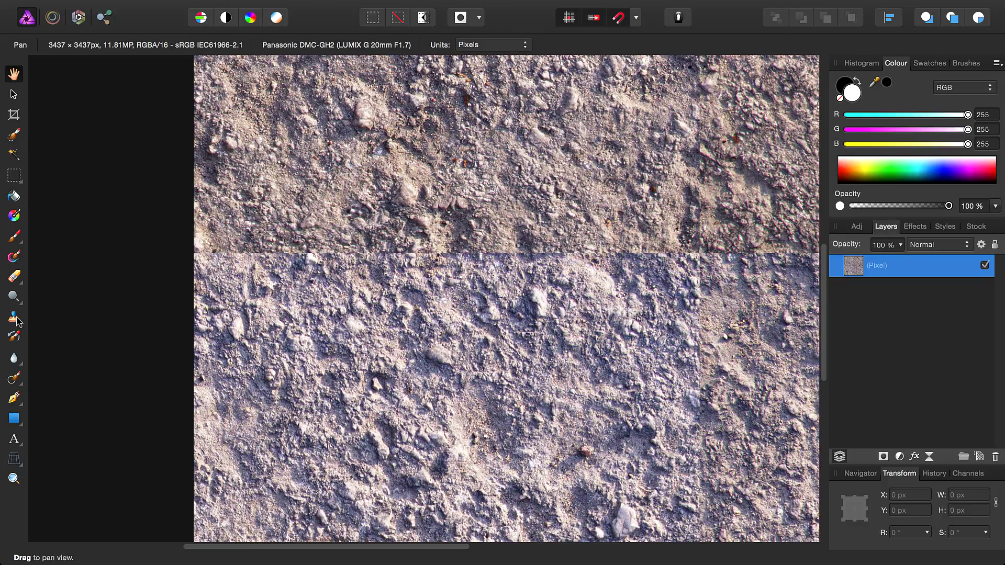
click(14, 316)
scroll(262, 296, up, 2)
key(])
key(])
key(])
key(])
key(])
key(])
key(])
key(])
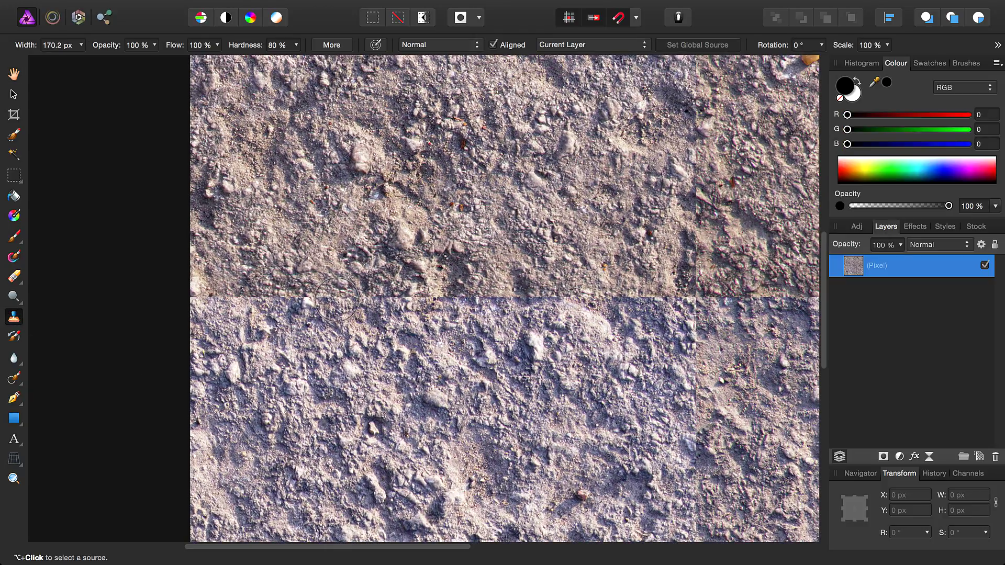
click(296, 45)
drag(293, 63, 178, 63)
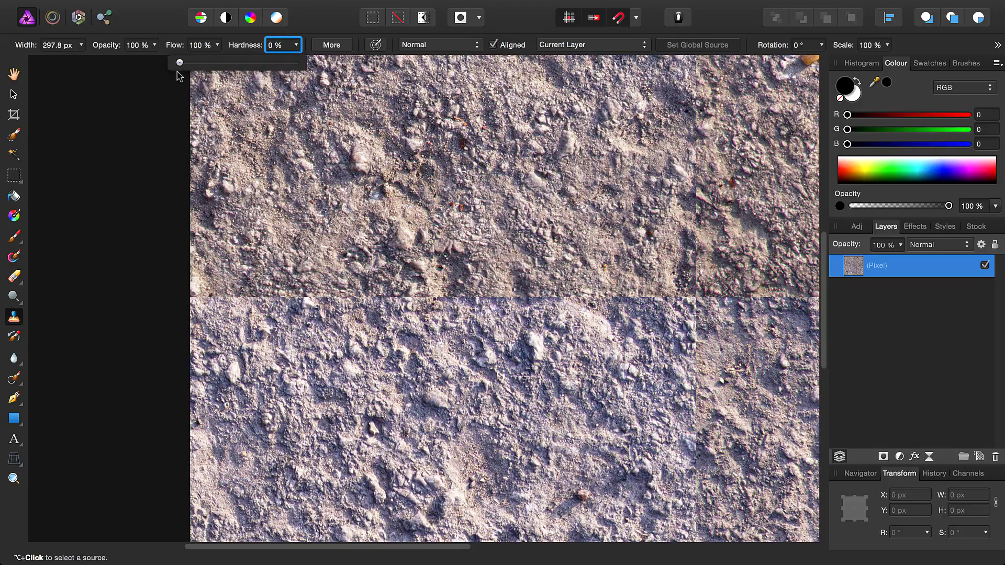
Clone nearby gravel over the left end of the horizontal seam, sampling from above and below it.
scroll(403, 296, left, 2)
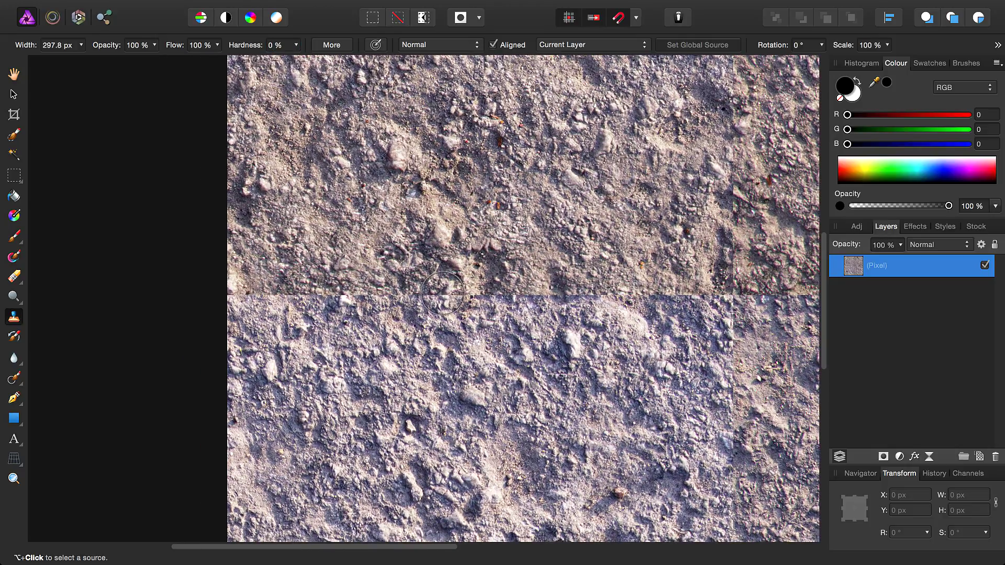
scroll(363, 293, up, 1)
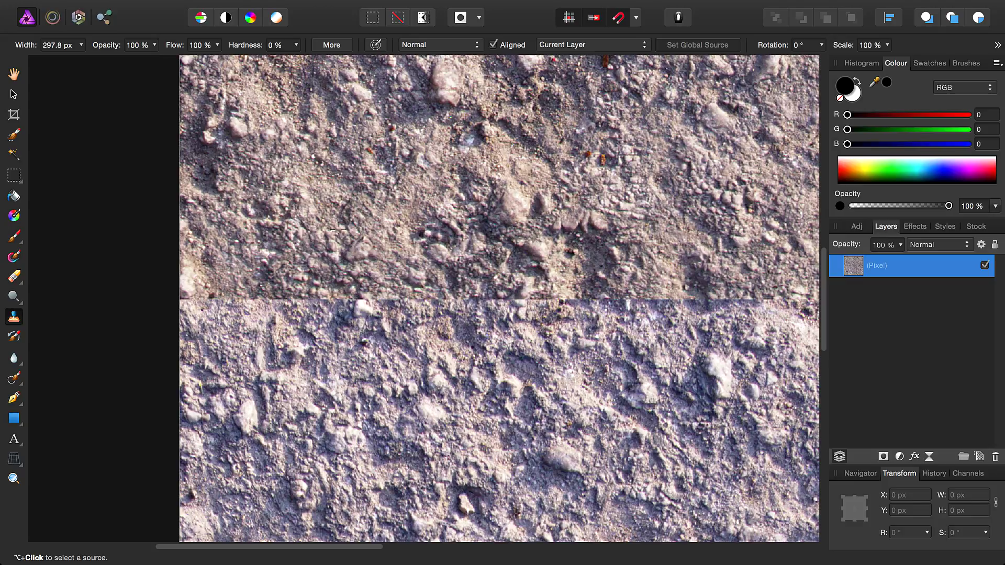
alt+click(310, 226)
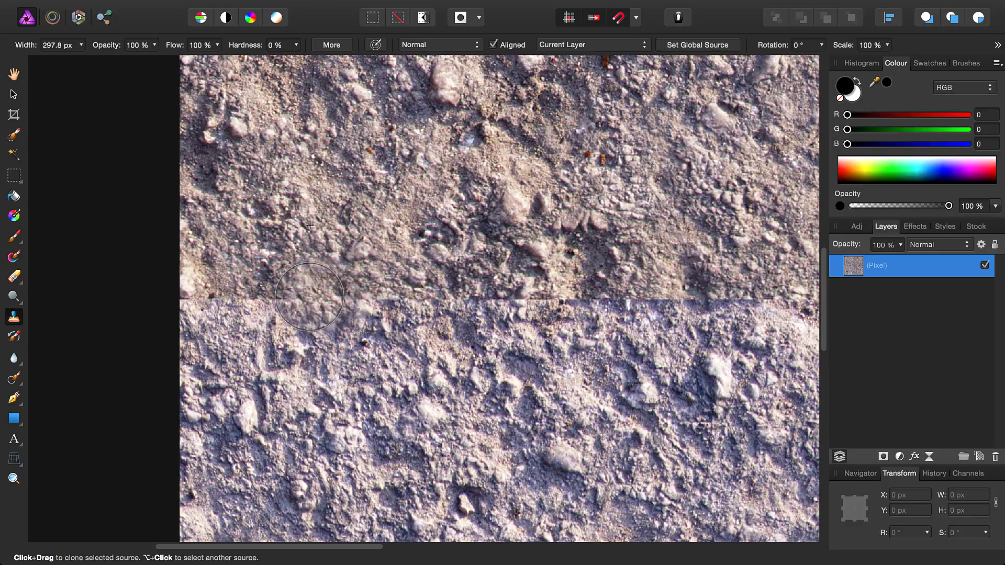
mouse_move(310, 297)
mouse_down()
mouse_move(322, 365)
mouse_move(301, 327)
mouse_move(263, 310)
mouse_up()
alt+click(329, 363)
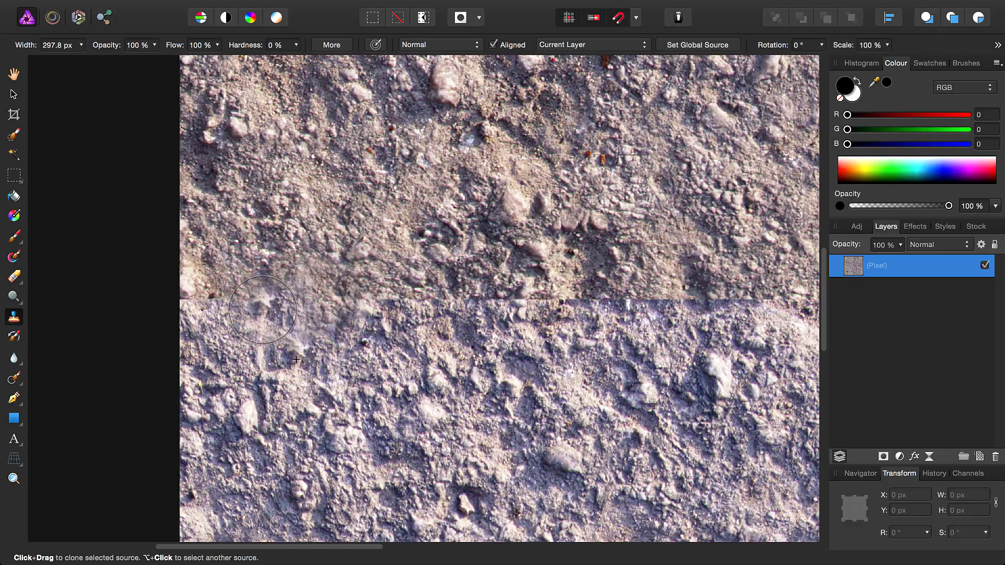
alt+click(293, 209)
drag(264, 262, 272, 288)
alt+click(338, 229)
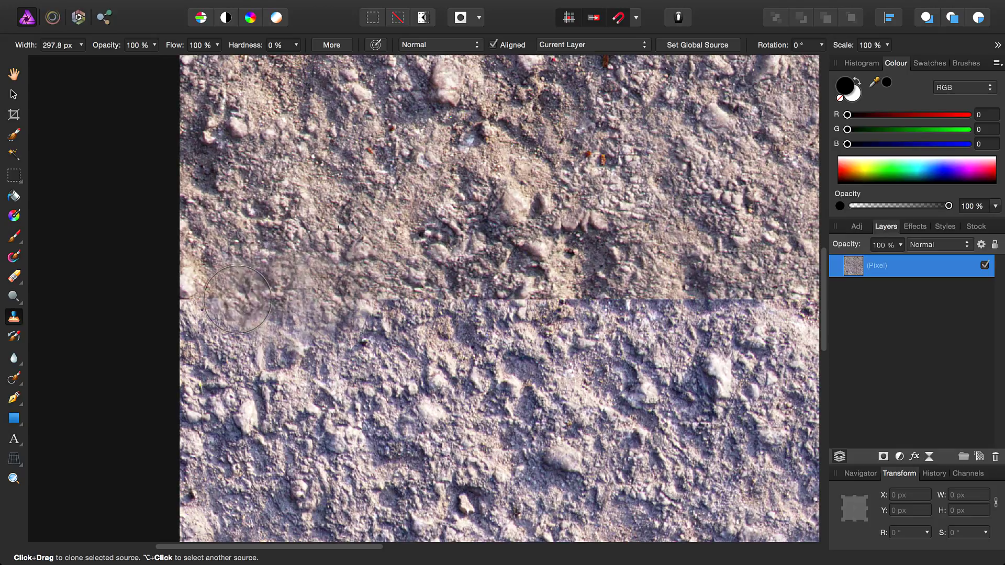
Clone sampled gravel along the horizontal seam from its left portion toward the image centre.
scroll(237, 300, right, 5)
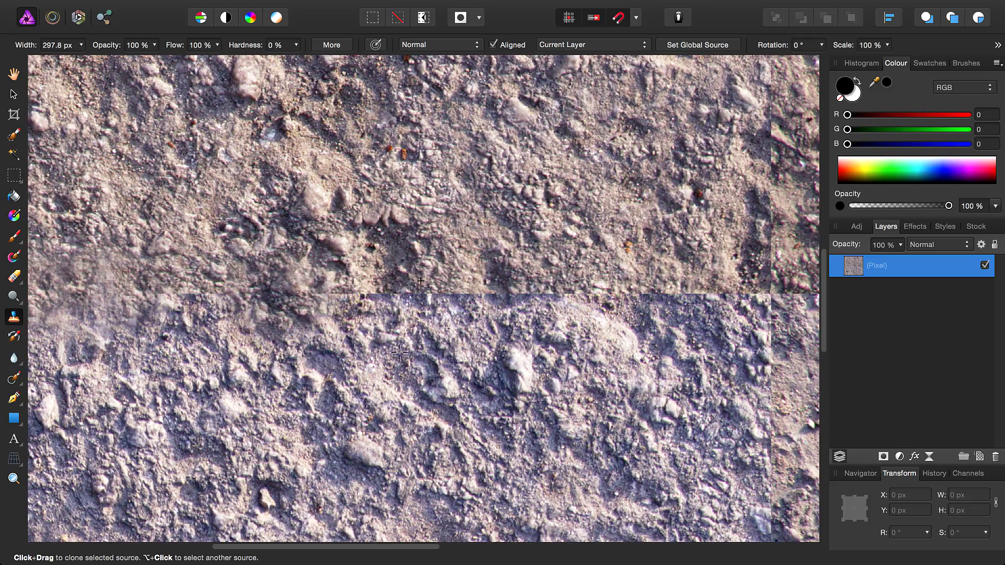
alt+click(399, 352)
drag(360, 302, 332, 304)
drag(427, 354, 301, 322)
alt+click(332, 332)
mouse_move(348, 278)
mouse_down()
mouse_move(278, 263)
mouse_move(337, 254)
mouse_move(283, 277)
mouse_up()
scroll(278, 263, up, 2)
alt+click(394, 320)
mouse_move(379, 266)
mouse_down()
mouse_move(422, 253)
mouse_move(416, 353)
mouse_move(460, 254)
mouse_move(551, 242)
mouse_up()
Clone sampled gravel over the vertical seam just above where the two seams cross.
scroll(550, 242, up, 3)
alt+click(445, 270)
drag(510, 314, 523, 277)
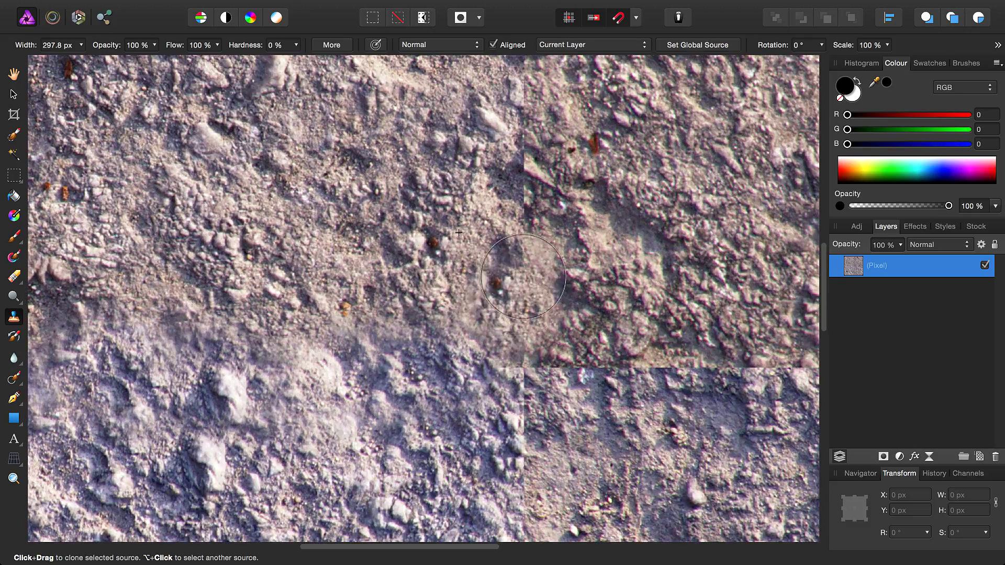
scroll(523, 276, up, 3)
drag(430, 372, 471, 293)
scroll(439, 320, up, 3)
scroll(439, 320, up, 2)
alt+click(255, 208)
drag(450, 252, 473, 344)
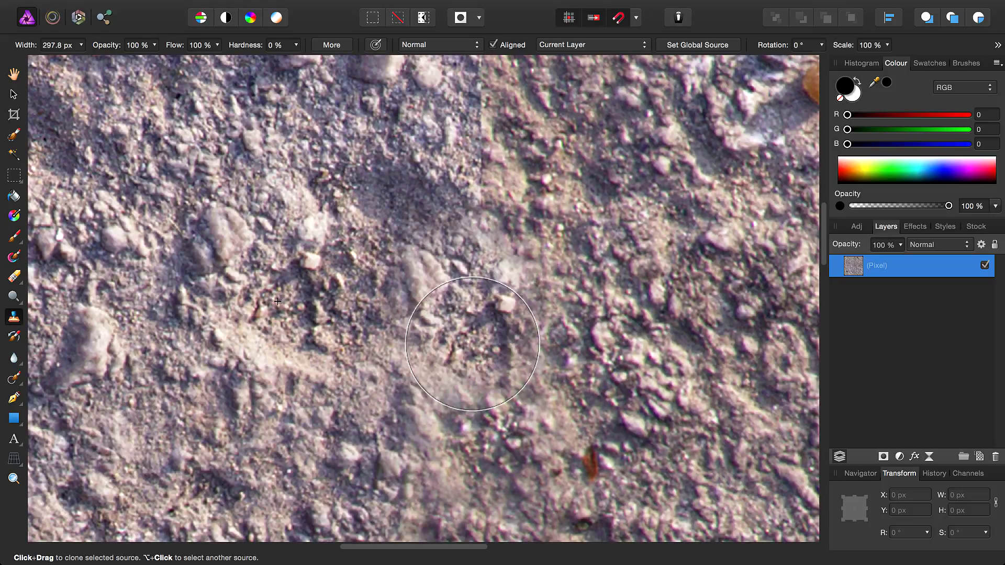
Clone sampled gravel further up the vertical seam, past the area beside the orange stone.
scroll(472, 344, down, 2)
scroll(472, 344, up, 3)
mouse_move(491, 410)
mouse_down()
mouse_move(593, 358)
mouse_move(376, 256)
mouse_move(357, 391)
mouse_move(435, 397)
mouse_move(473, 387)
mouse_move(480, 343)
mouse_move(465, 310)
mouse_move(486, 291)
mouse_up()
scroll(587, 364, up, 2)
alt+click(279, 199)
scroll(375, 256, up, 3)
scroll(527, 292, up, 1)
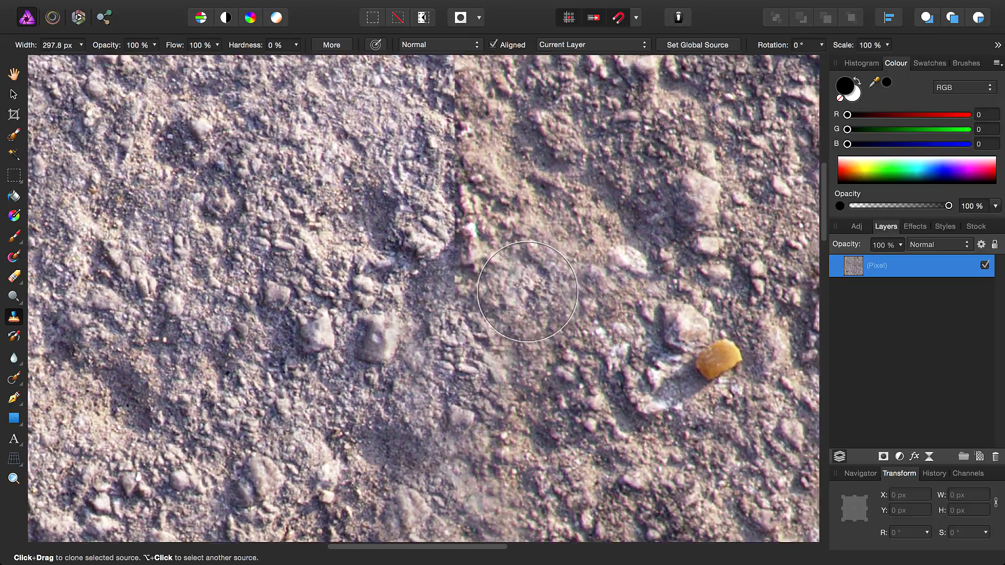
scroll(528, 291, right, 3)
alt+click(564, 255)
mouse_move(418, 367)
mouse_down()
mouse_move(396, 359)
mouse_move(406, 311)
mouse_up()
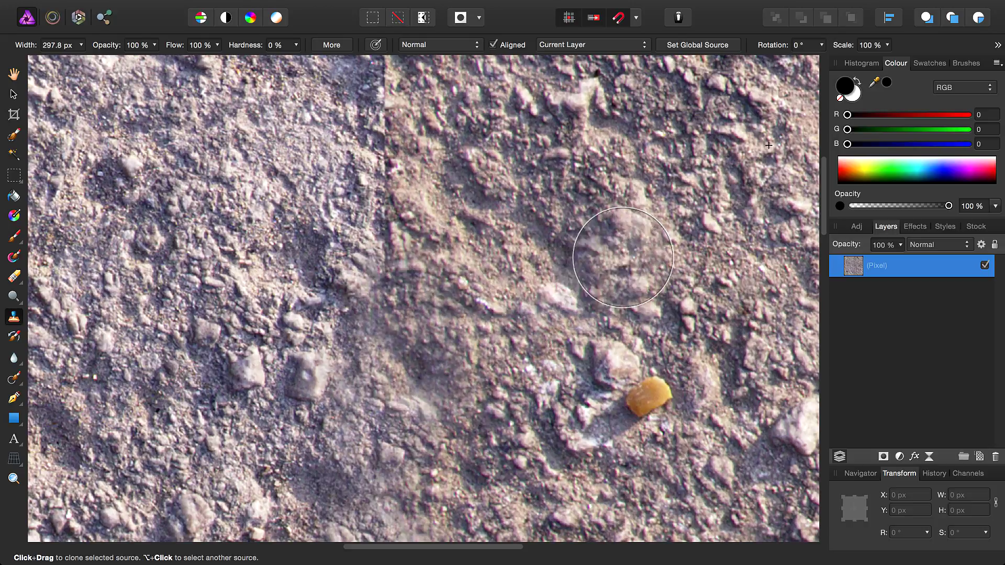
Clone sampled gravel over the uppermost stretch of the vertical seam, up to the image's top edge.
scroll(622, 257, left, 2)
scroll(323, 263, down, 2)
scroll(324, 263, up, 3)
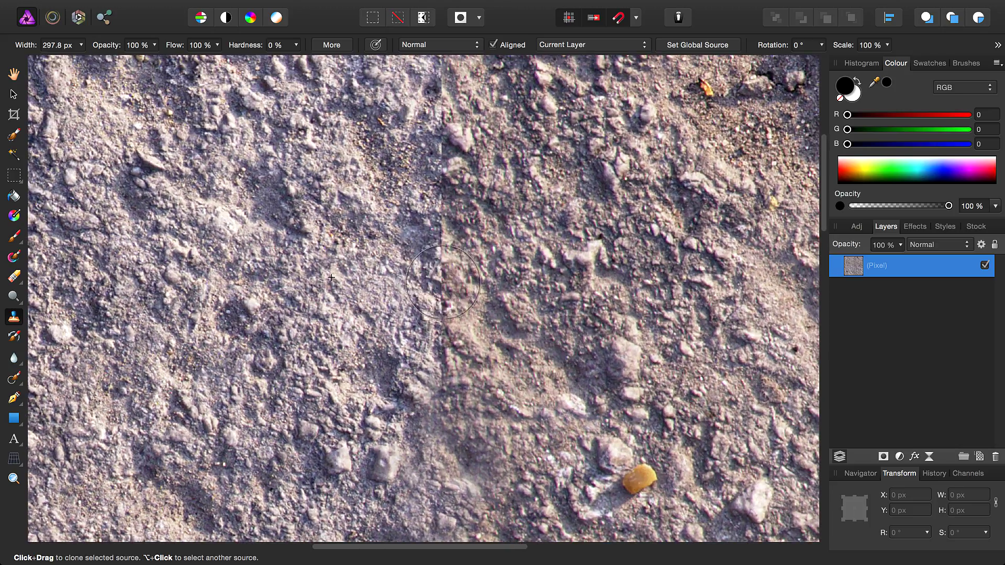
scroll(574, 346, up, 4)
scroll(574, 345, right, 1)
alt+click(269, 272)
drag(425, 359, 425, 267)
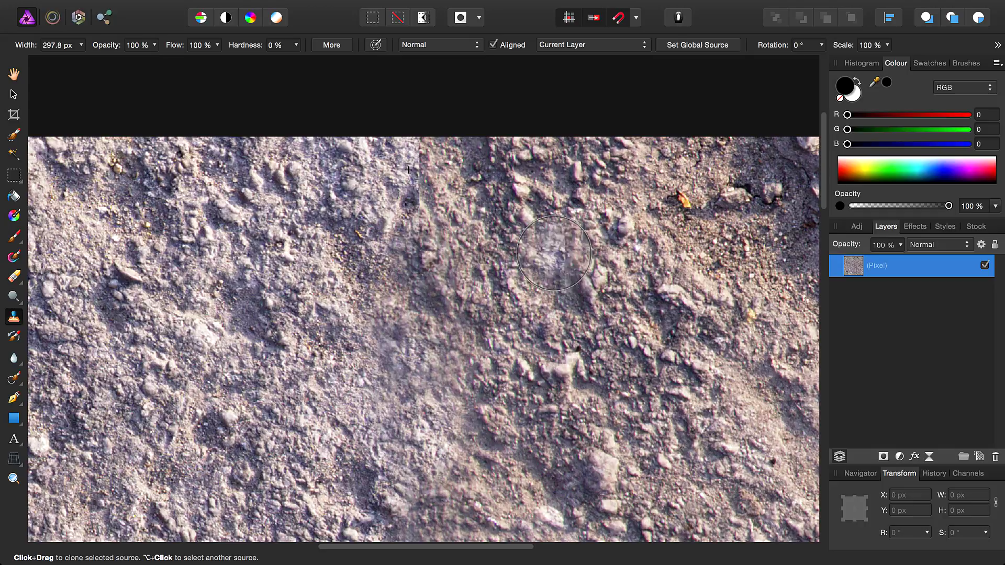
alt+click(615, 315)
mouse_move(440, 213)
mouse_down()
mouse_move(420, 161)
mouse_move(422, 326)
mouse_up()
alt+click(300, 217)
Examine the retouched vertical seam and the remaining horizontal seam to the right of the image centre.
scroll(422, 325, down, 3)
scroll(422, 325, right, 2)
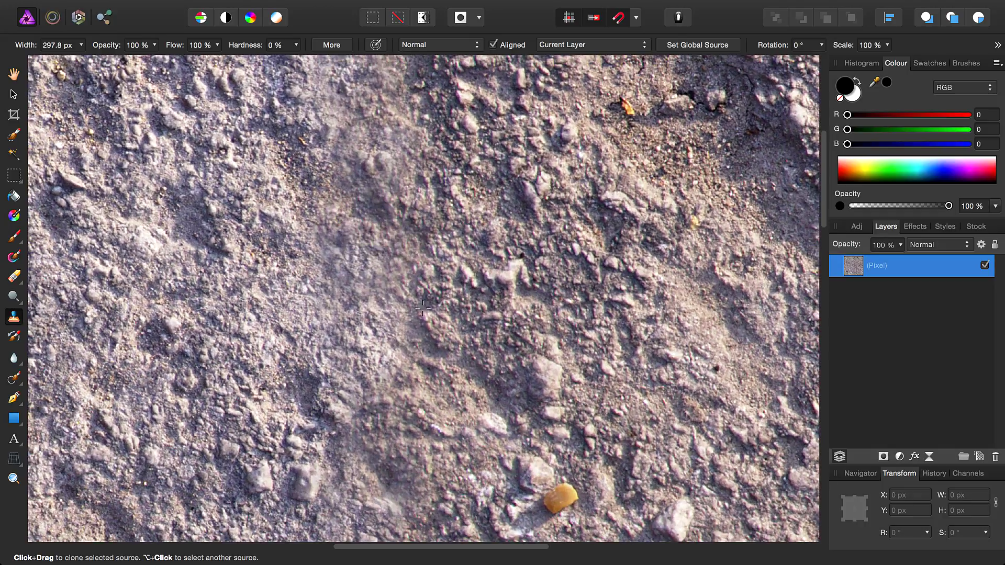
scroll(422, 325, up, 5)
scroll(422, 325, down, 5)
scroll(422, 326, right, 3)
scroll(421, 325, left, 2)
scroll(422, 326, down, 2)
scroll(335, 335, up, 3)
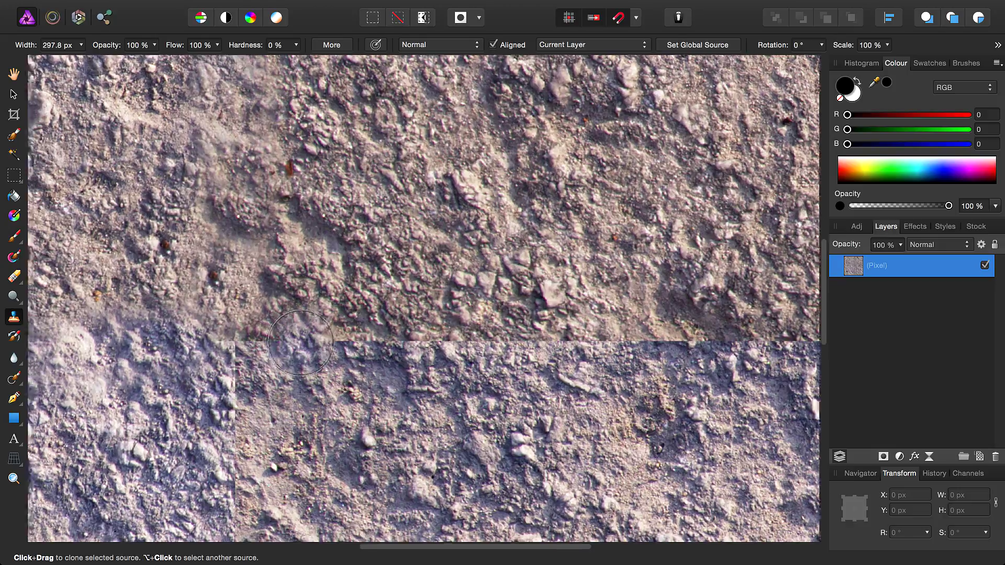
Clone sampled gravel over the horizontal seam from the seam crossing through the middle of the image's right half.
scroll(335, 335, left, 3)
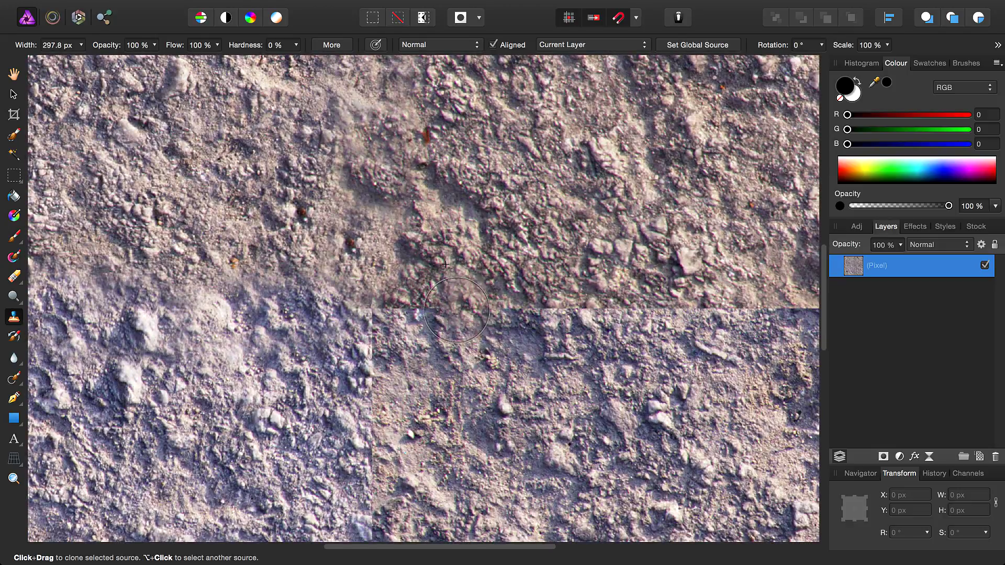
scroll(366, 387, down, 4)
scroll(365, 387, right, 2)
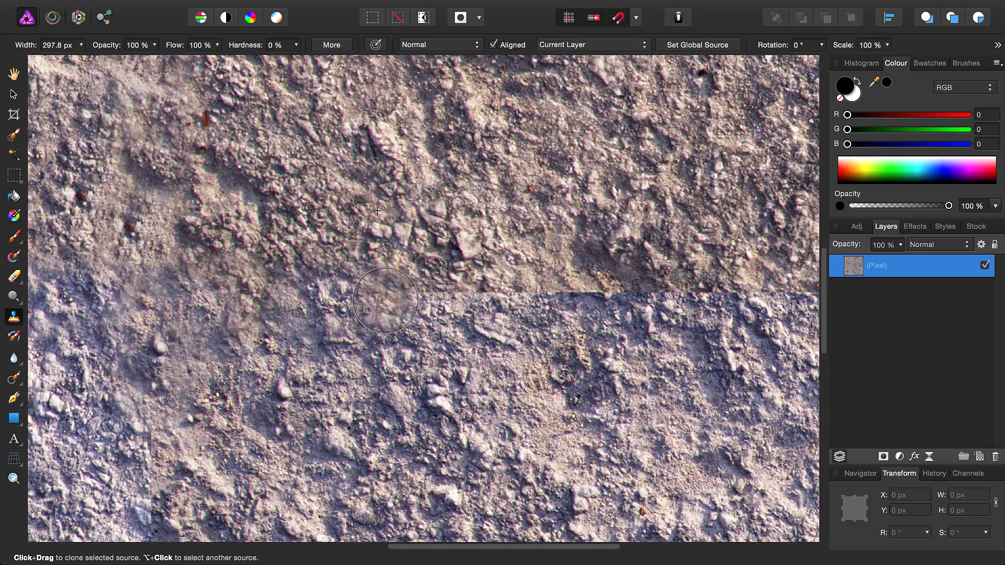
scroll(383, 378, up, 5)
scroll(382, 379, right, 2)
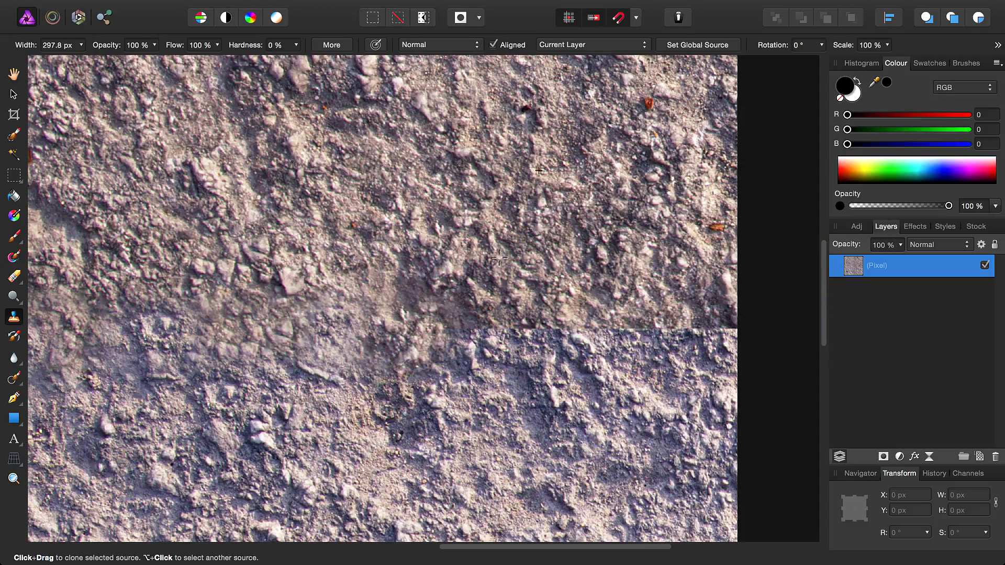
Clone sampled gravel over the last stretch of the horizontal seam, up to the image's right edge.
scroll(499, 258, down, 4)
scroll(499, 257, right, 2)
mouse_move(502, 261)
mouse_down()
mouse_move(553, 245)
mouse_move(612, 284)
mouse_move(638, 253)
mouse_move(668, 258)
mouse_up()
Clone sampled gravel over the vertical seam just below where the two seams cross.
scroll(450, 269, left, 4)
scroll(450, 269, down, 1)
scroll(449, 269, left, 8)
scroll(449, 269, down, 4)
scroll(448, 292, up, 5)
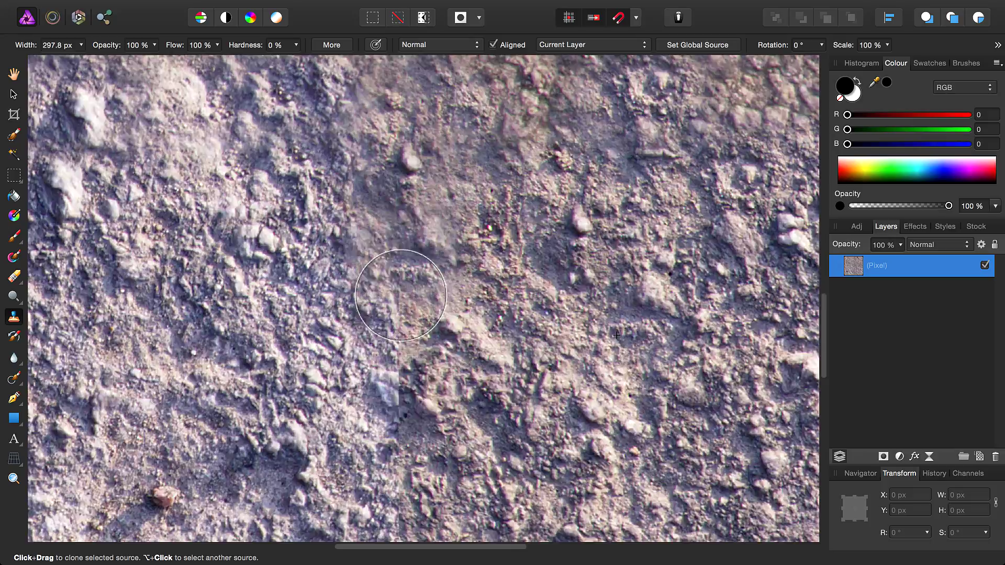
Clone sampled gravel further down the vertical seam towards the image's bottom edge.
scroll(448, 291, left, 3)
scroll(448, 292, down, 3)
scroll(449, 292, down, 5)
scroll(542, 328, down, 4)
scroll(542, 329, right, 2)
scroll(542, 329, up, 4)
drag(370, 269, 354, 448)
Enlarge the clone brush to a width of 792 px.
scroll(356, 369, left, 3)
scroll(357, 369, down, 2)
scroll(591, 379, up, 4)
scroll(590, 380, down, 4)
scroll(590, 379, left, 3)
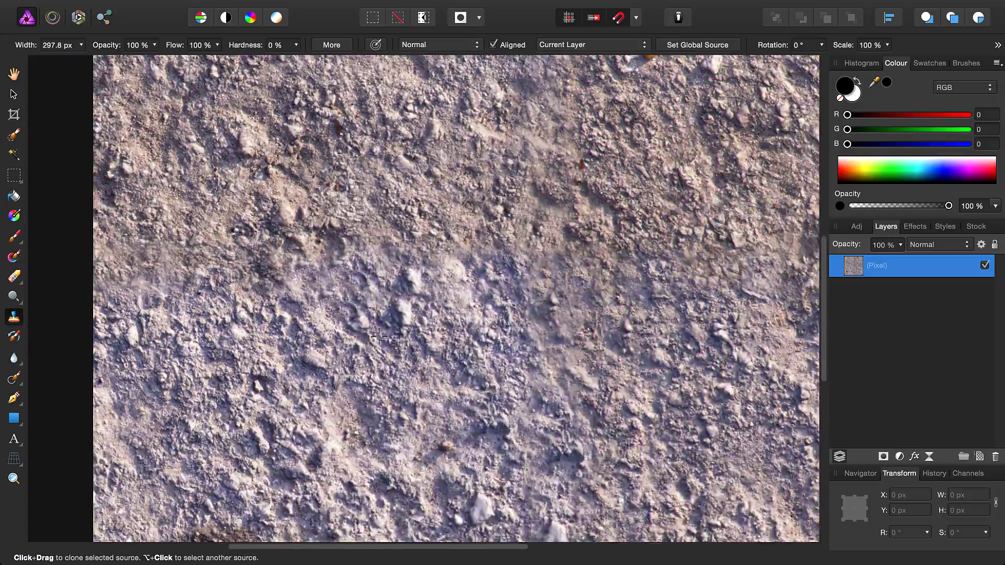
key(])
key(])
key(])
key(])
key(])
key(])
key(])
key(])
key(])
key(])
scroll(422, 334, up, 1)
scroll(421, 334, up, 3)
scroll(421, 334, left, 2)
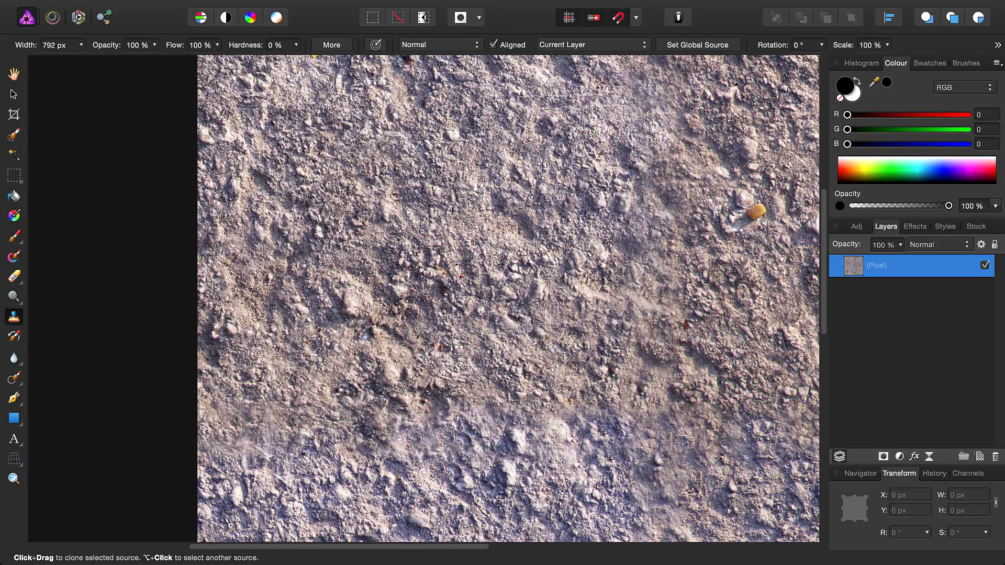
Clone gravel with the large brush over the left half of the horizontal colour transition to blend it.
drag(441, 408, 550, 439)
scroll(466, 396, right, 3)
scroll(466, 396, down, 4)
scroll(466, 396, down, 2)
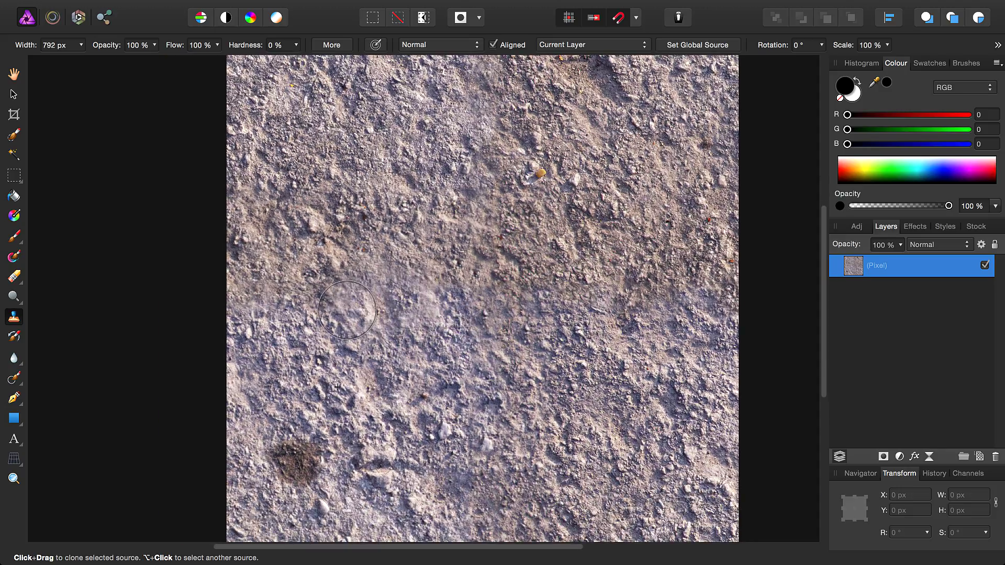
scroll(347, 309, down, 1)
scroll(346, 310, right, 1)
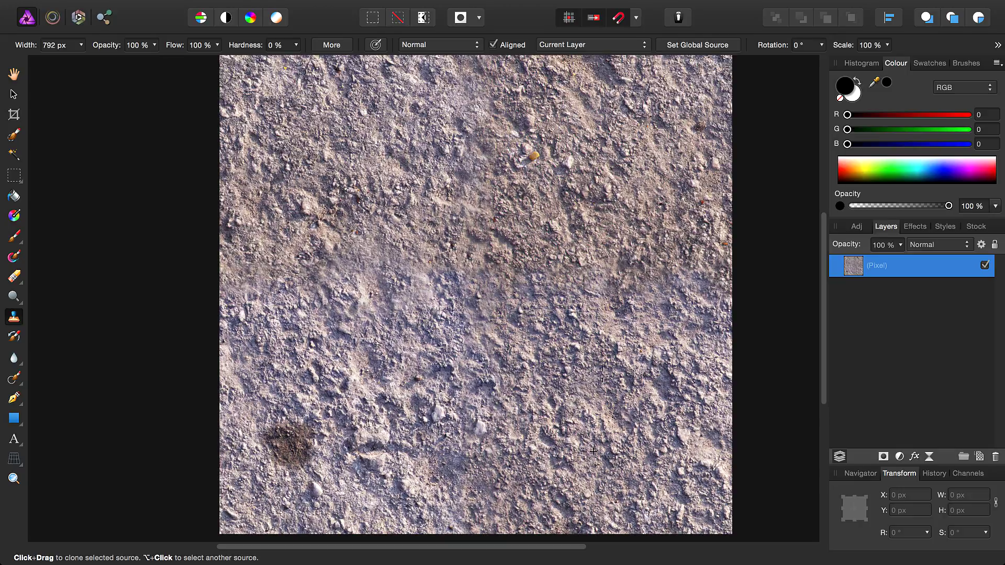
Clone gravel with the large brush over the right half of the horizontal colour transition.
scroll(533, 296, down, 2)
scroll(532, 295, right, 3)
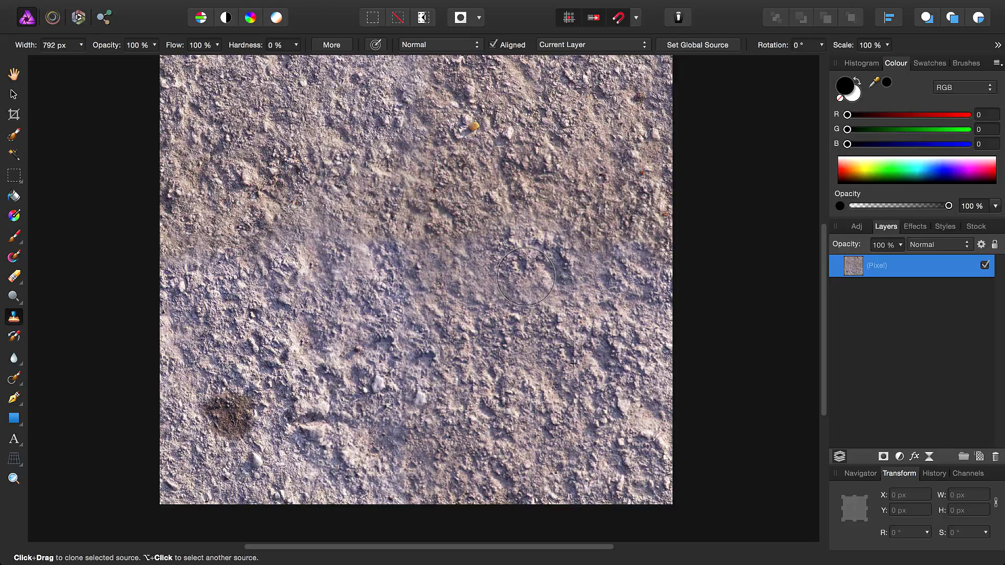
scroll(512, 250, left, 2)
scroll(512, 250, up, 1)
Clone gravel with the large brush over the lower part of the vertical transition, down to the image's bottom edge.
scroll(444, 293, down, 3)
scroll(456, 387, down, 2)
scroll(457, 387, left, 1)
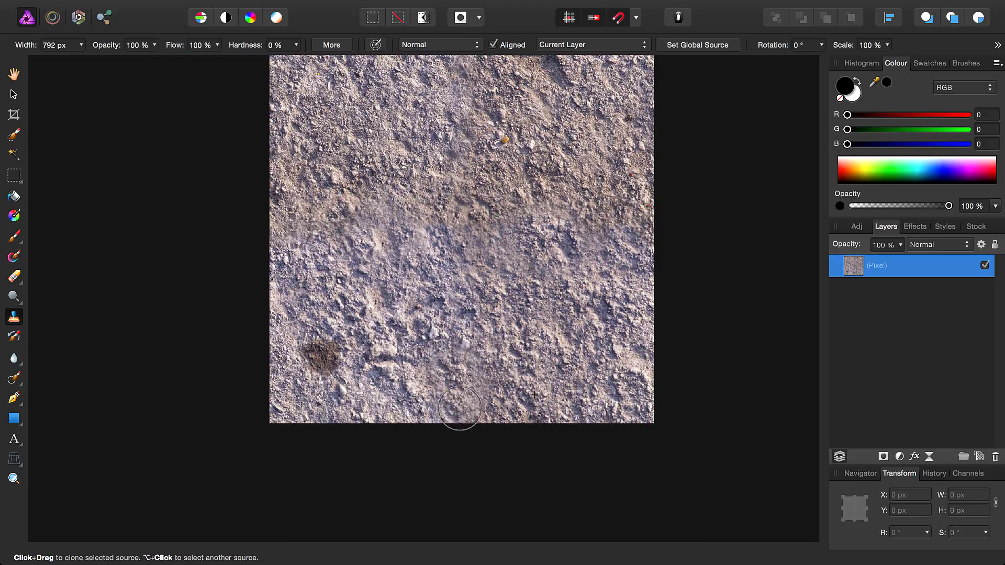
Sample gravel from the image's upper left area and clone it over the upper part of the vertical transition.
scroll(461, 408, up, 2)
scroll(506, 315, up, 3)
scroll(506, 316, left, 1)
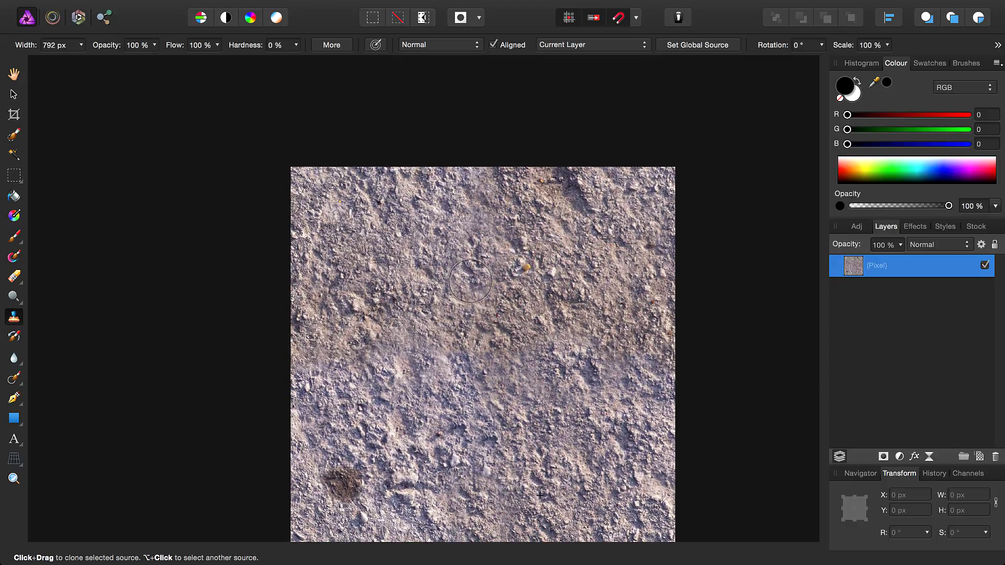
alt+click(360, 259)
scroll(473, 326, up, 3)
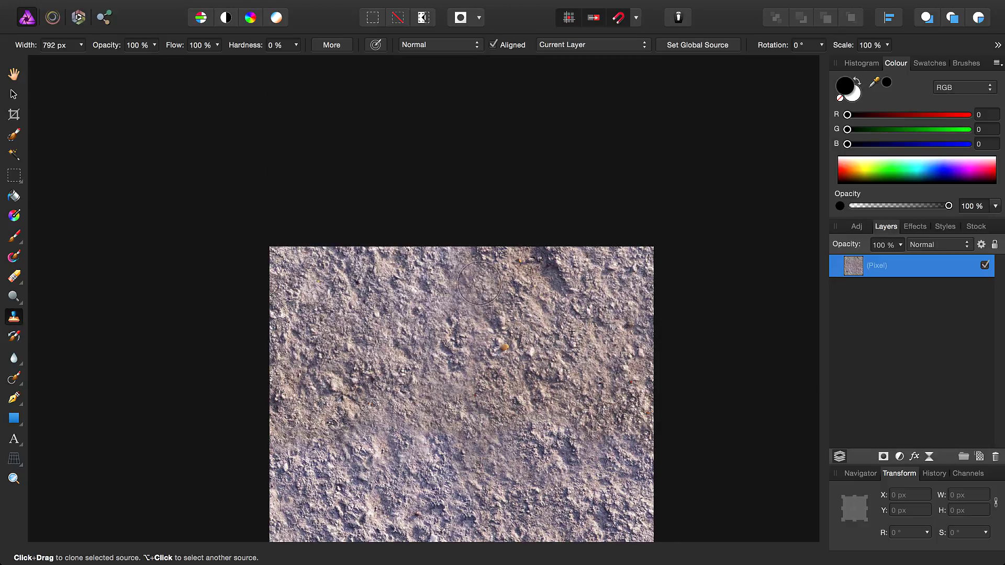
scroll(535, 346, down, 3)
scroll(365, 204, right, 1)
drag(364, 204, 376, 189)
scroll(427, 313, down, 2)
key(super+0)
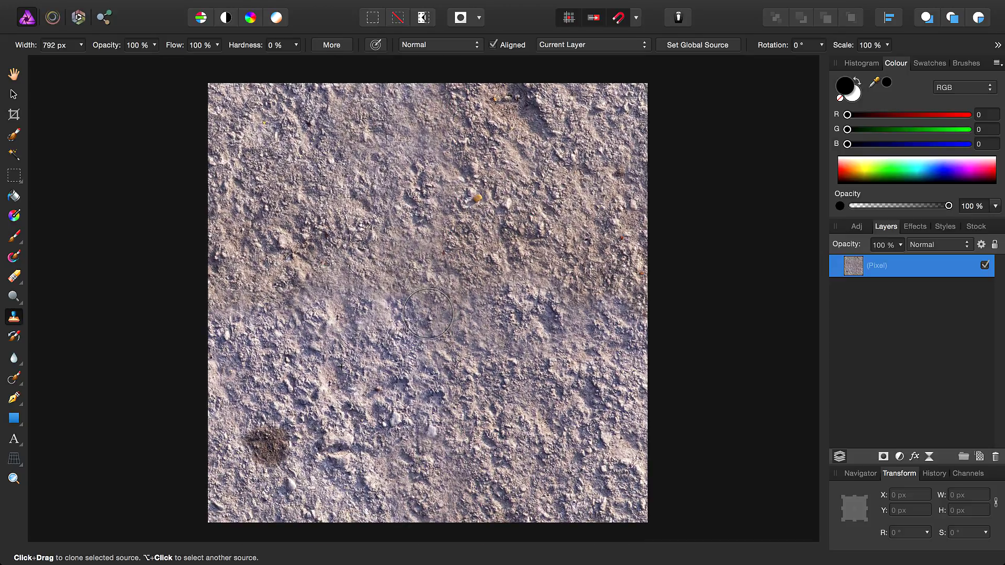
Apply the Affine distortion with X and Y offsets of -50 % in Wrap mode to shift the texture back.
key(h)
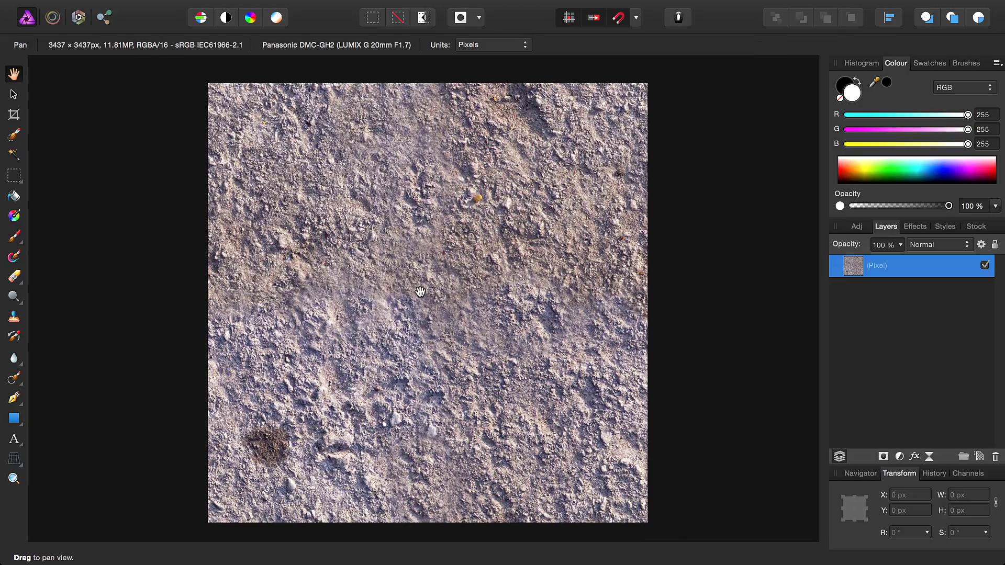
click(408, 7)
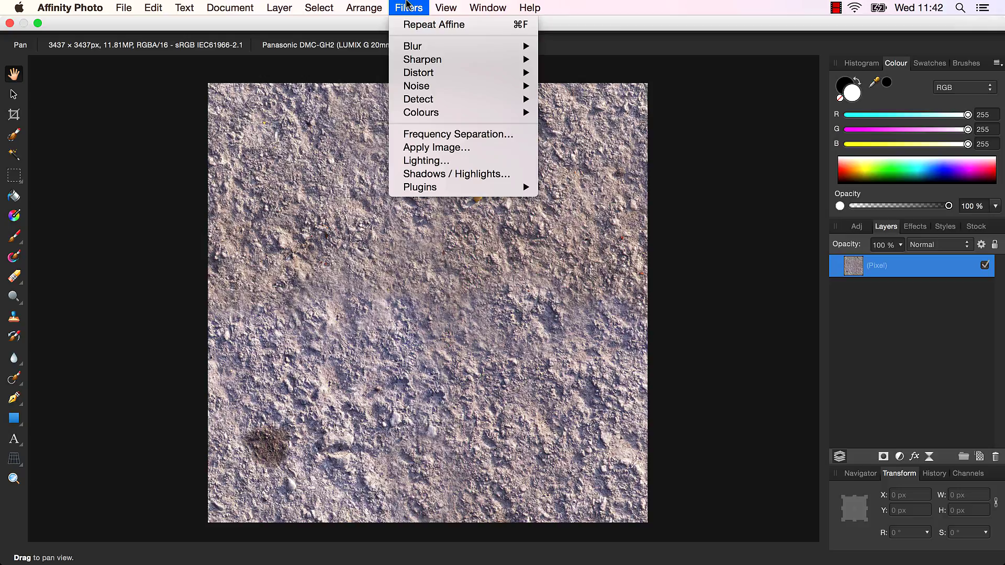
mouse_move(469, 74)
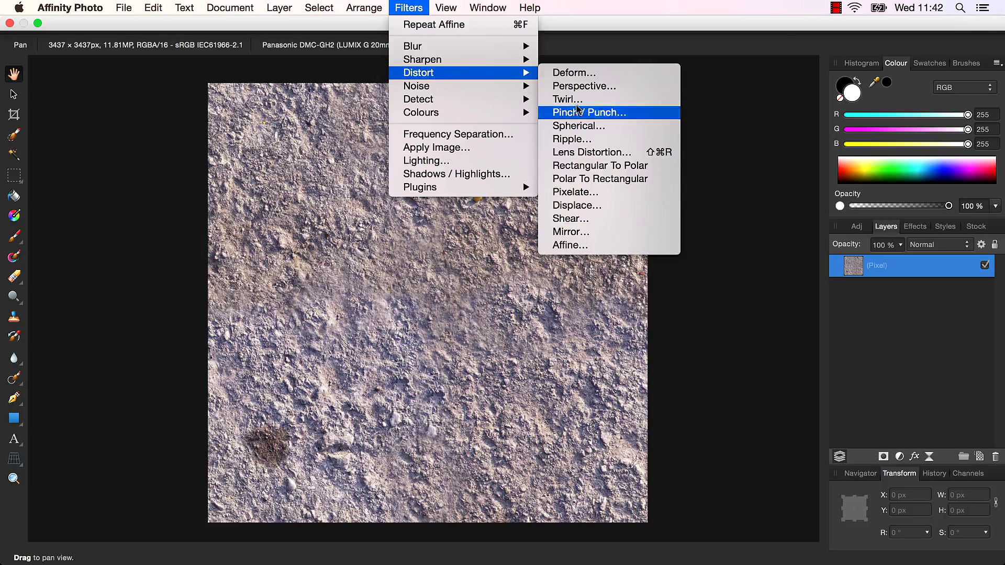
click(593, 249)
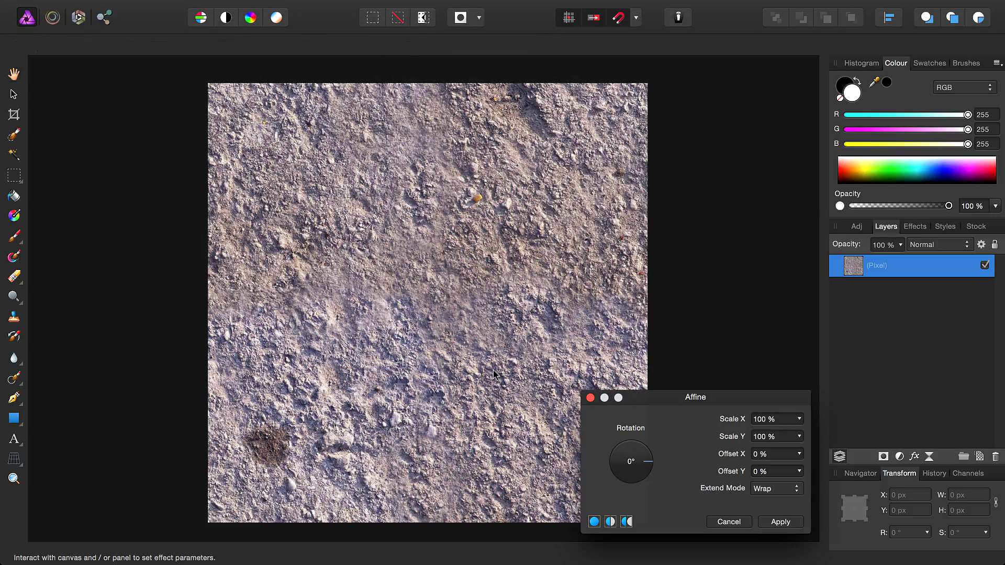
click(775, 454)
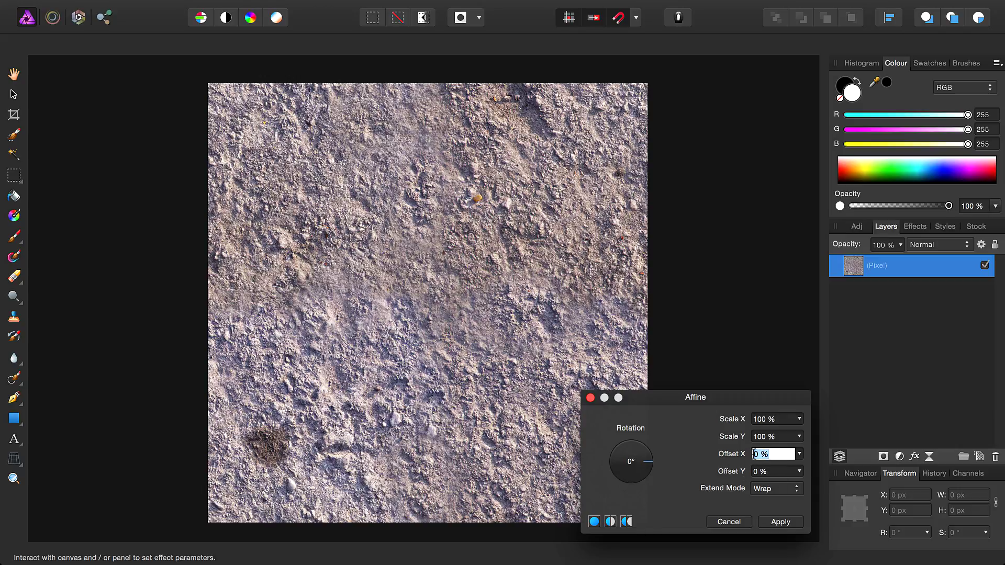
text(-50)
key(Tab)
text(-)
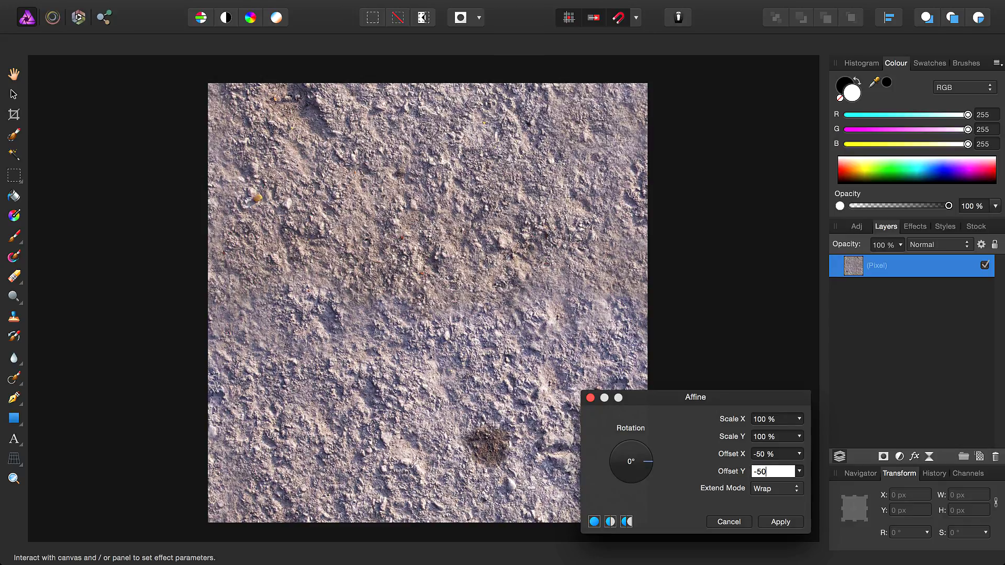
text(50)
click(780, 458)
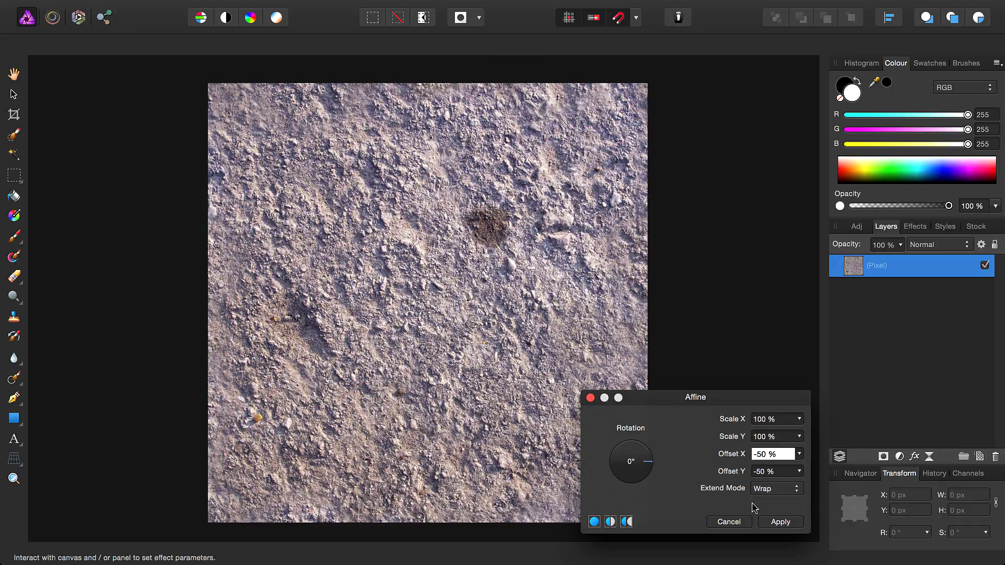
click(762, 520)
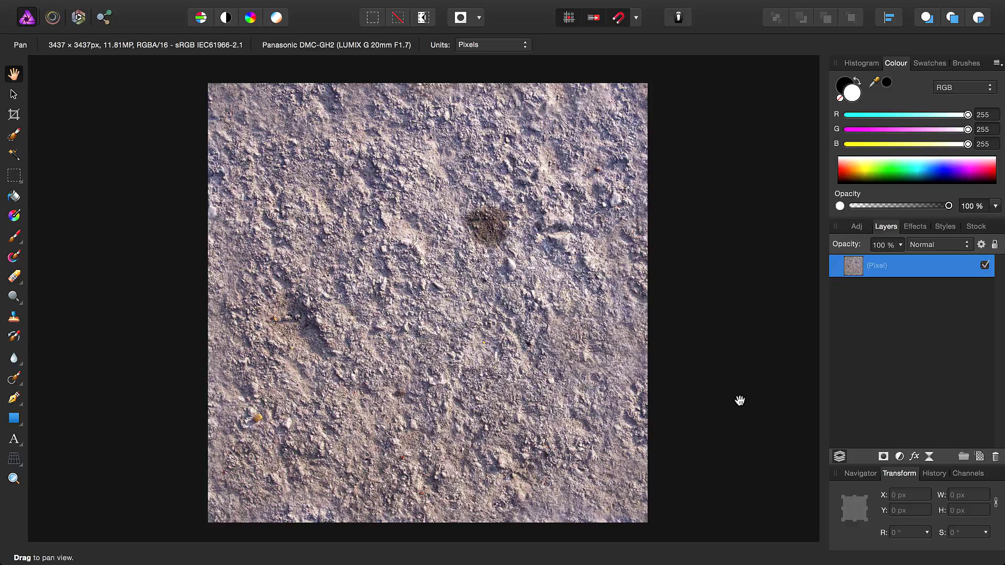